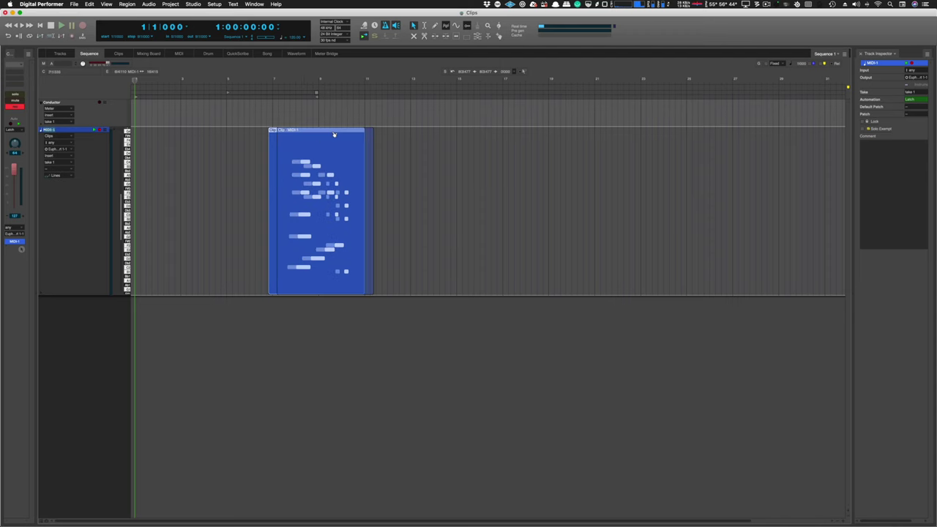
# - Move and shorten the MIDI clip, then unpack it into individual notes
pyautogui.moveTo(334, 134); pyautogui.dragTo(302, 134)
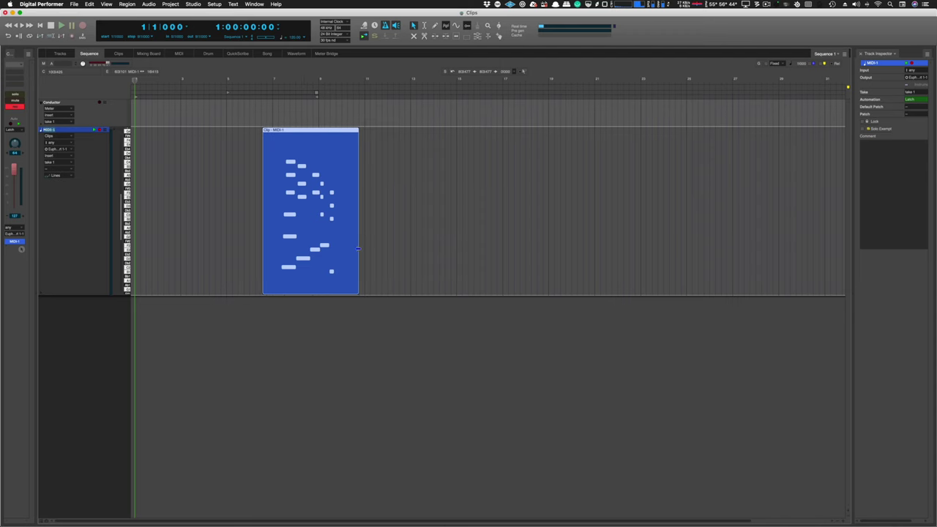
pyautogui.moveTo(358, 249); pyautogui.dragTo(341, 228)
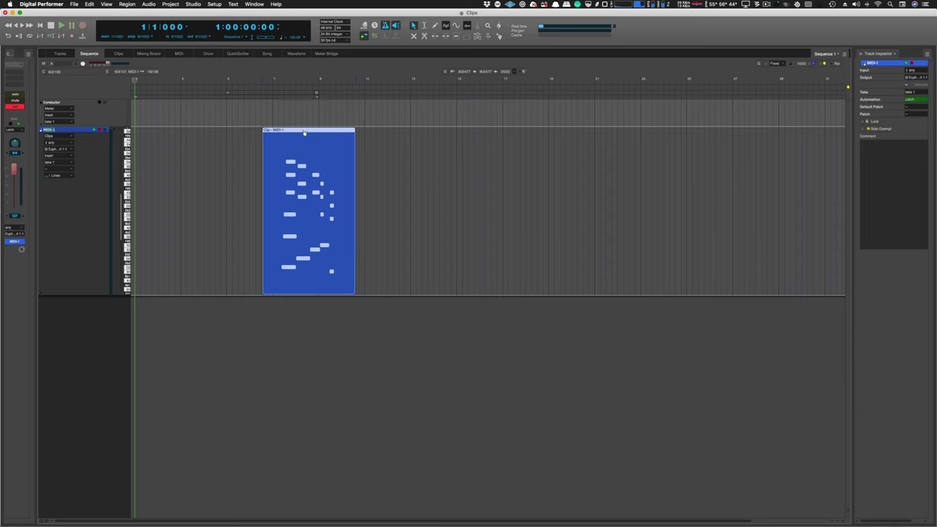
pyautogui.doubleClick(304, 133)
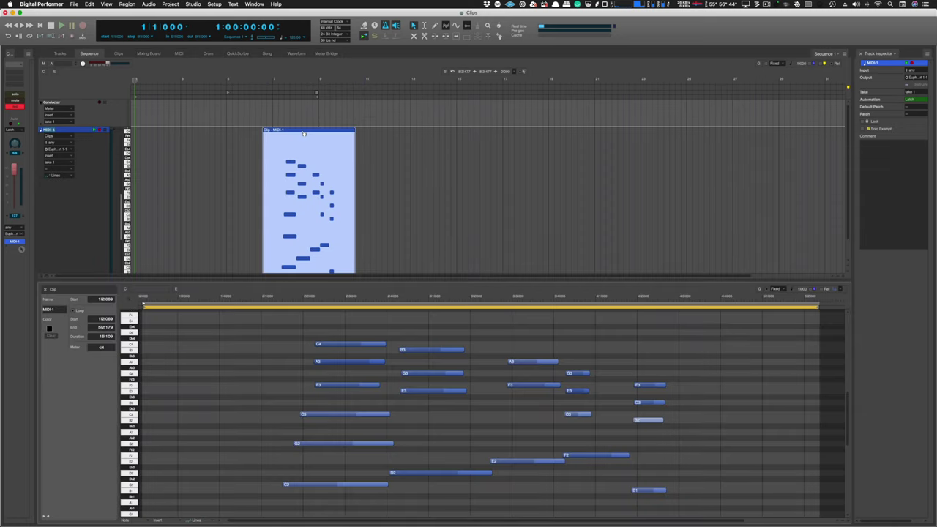
pyautogui.press('super+shift+slash')
pyautogui.write('unpa')
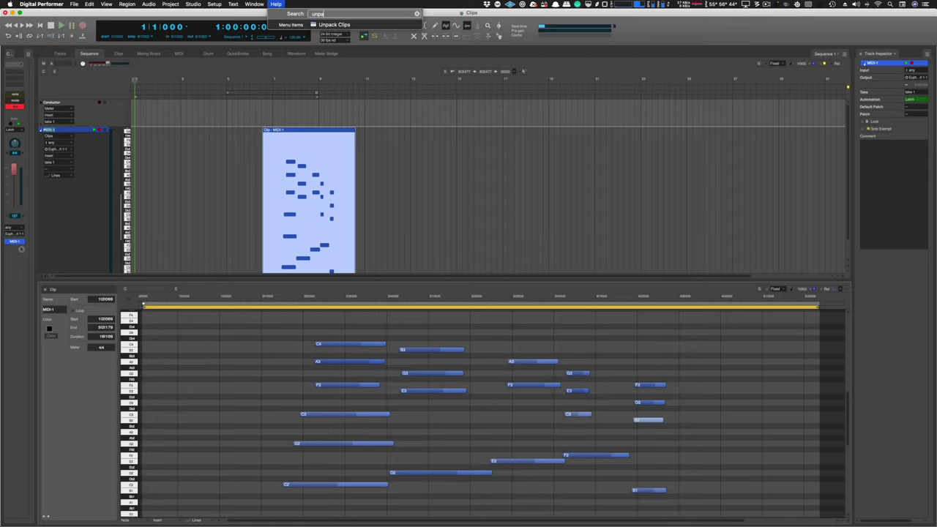
pyautogui.write('ck')
pyautogui.press('Return')
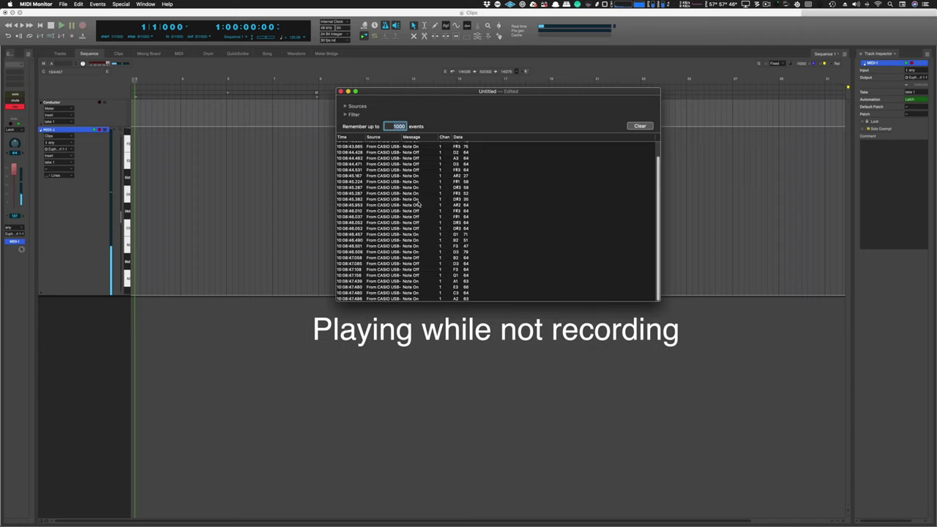
# - Select a time range and retrospectively record the notes just played with Retrospective MIDI Record
pyautogui.click(90, 130)
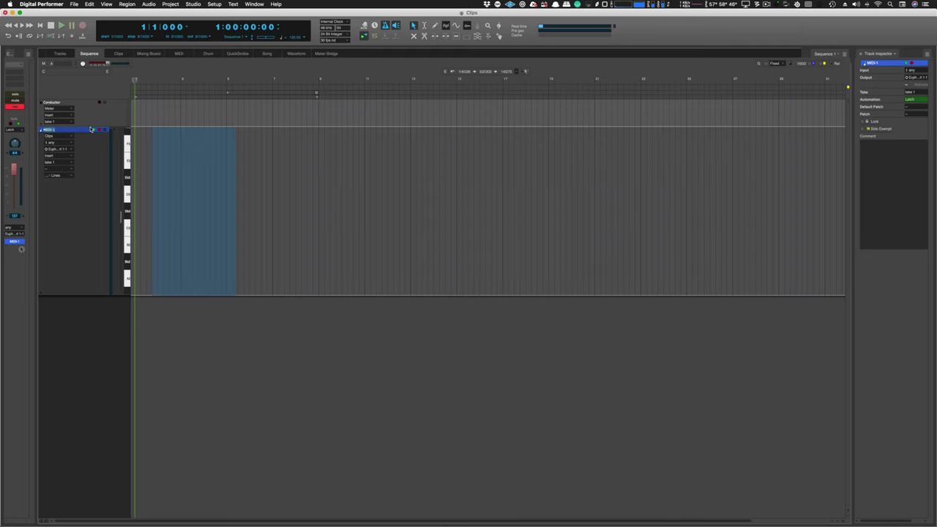
pyautogui.click(127, 3)
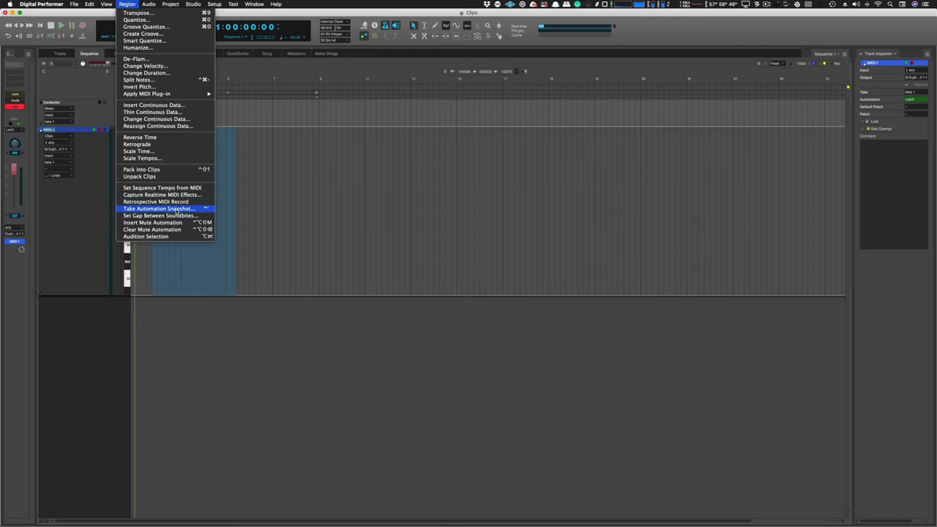
pyautogui.click(178, 201)
# - View the recorded notes in the MIDI editor and marquee-select groups of notes
pyautogui.hotkey('shift', 'g')
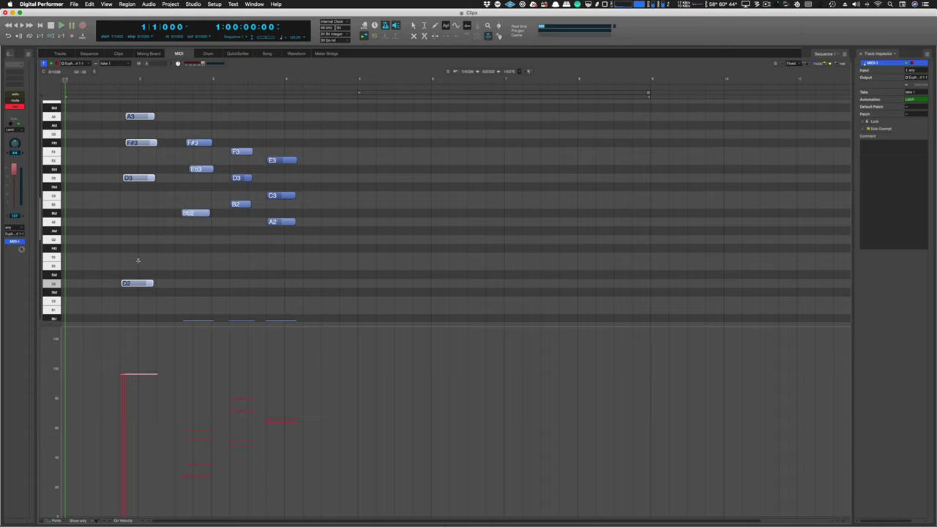
pyautogui.moveTo(192, 133); pyautogui.dragTo(246, 181)
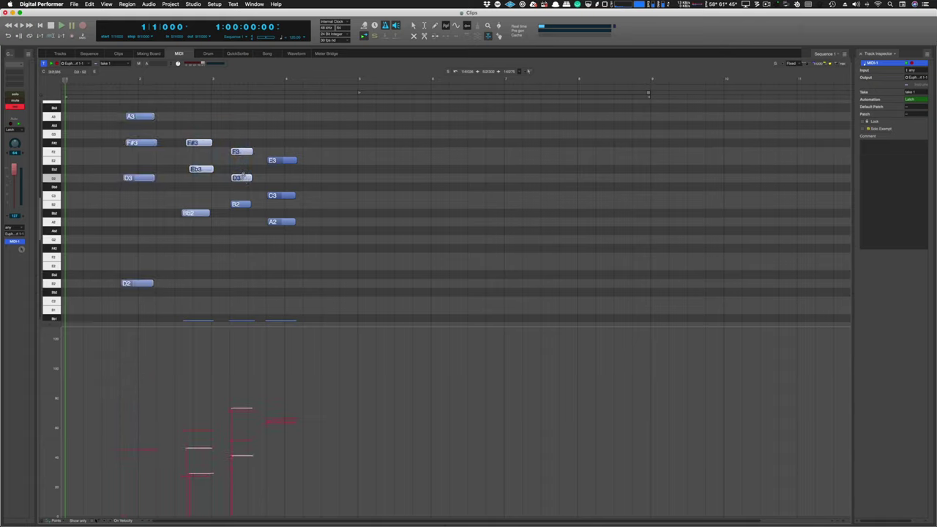
pyautogui.moveTo(336, 242); pyautogui.dragTo(310, 170)
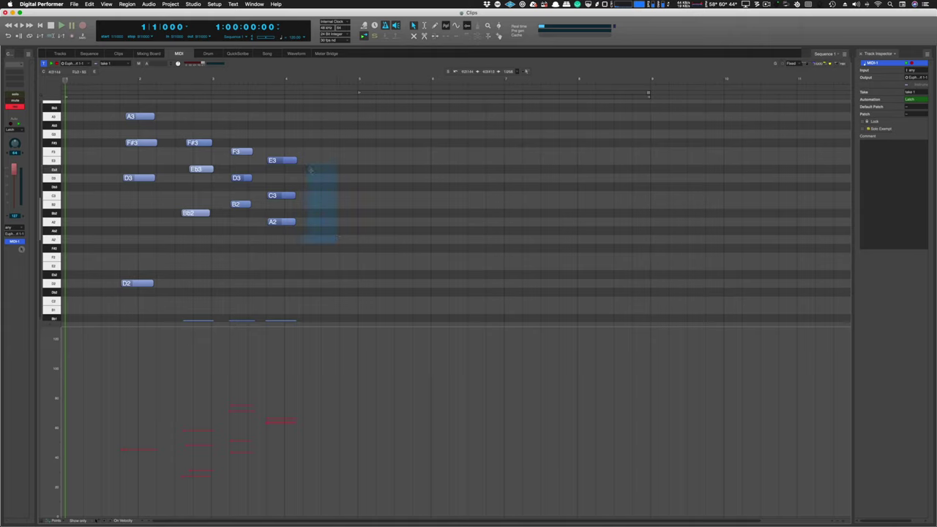
# - Make marquee selection include partially covered notes, then select the E3, C3 and A2 notes
pyautogui.press('super+comma')
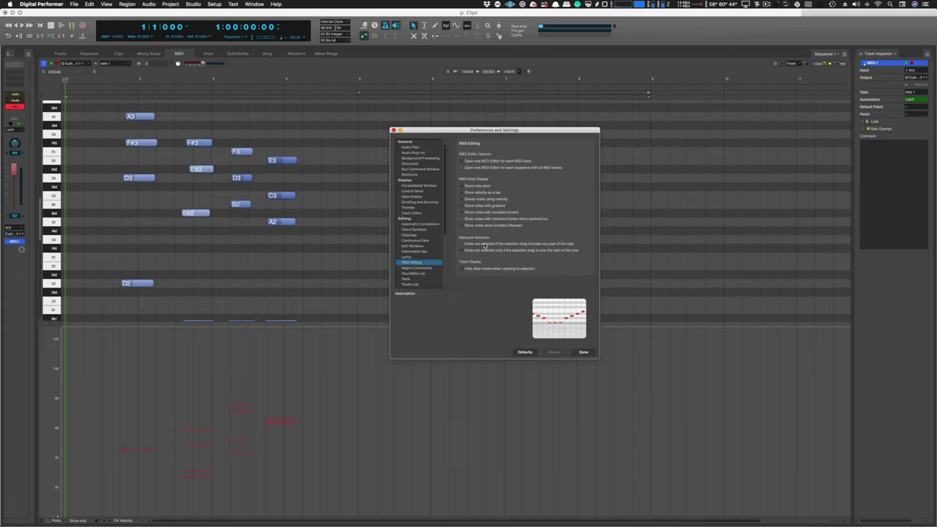
pyautogui.click(485, 245)
pyautogui.click(583, 353)
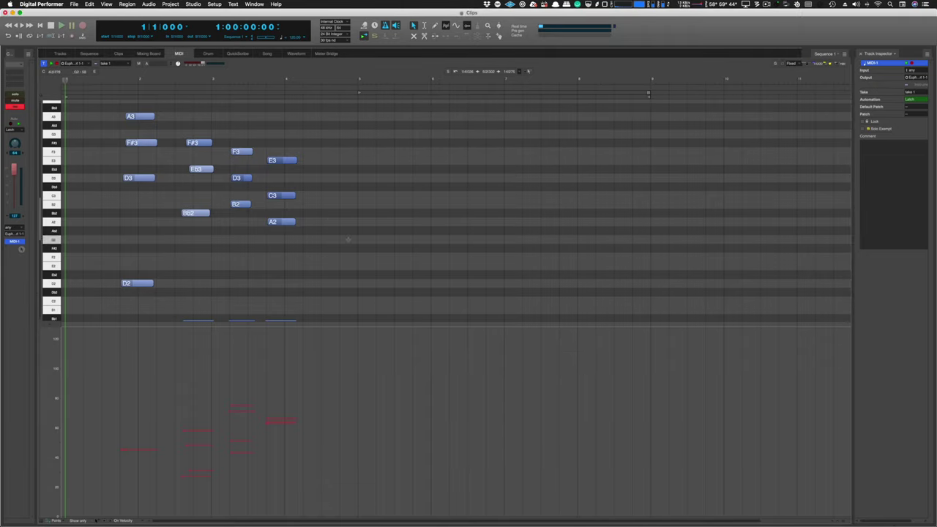
pyautogui.moveTo(346, 241); pyautogui.dragTo(216, 139)
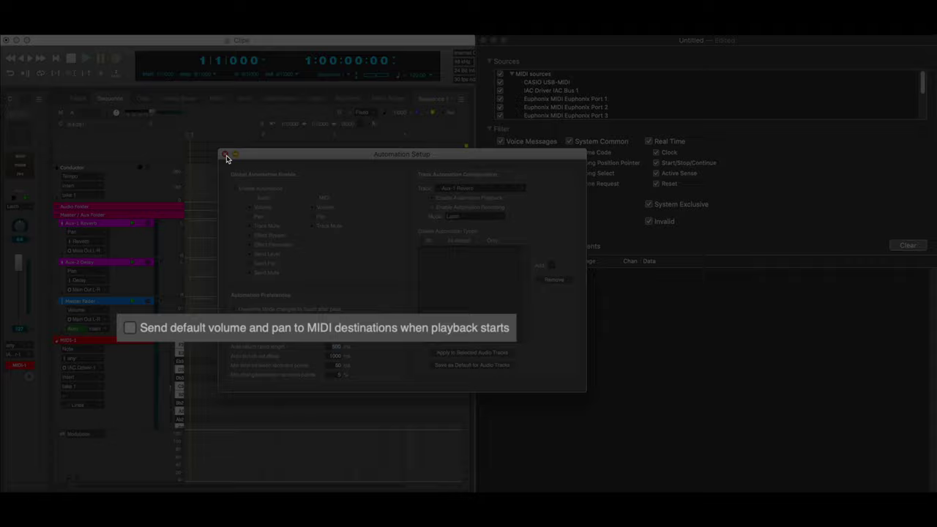
# - Close Automation Setup and play the sequence to send Channel Volume 127 and Pan 64
pyautogui.click(227, 158)
pyautogui.click(87, 59)
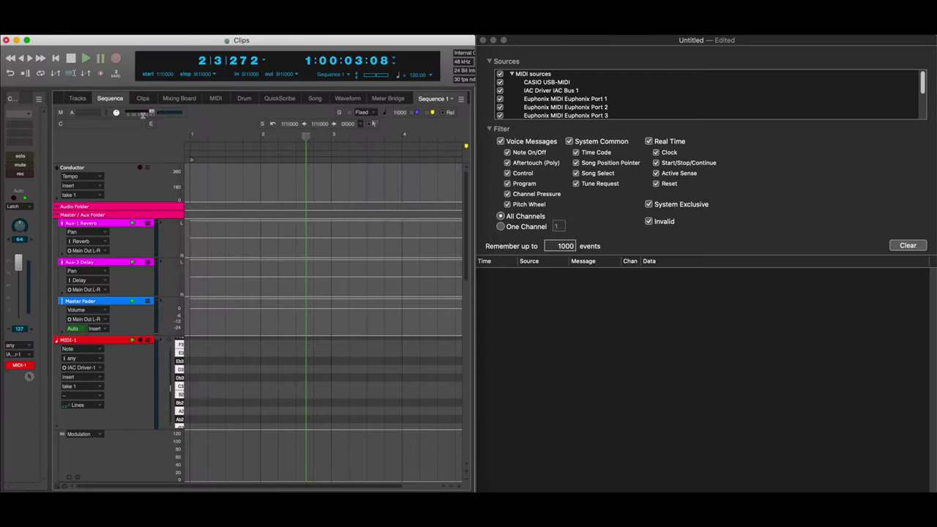
pyautogui.click(86, 56)
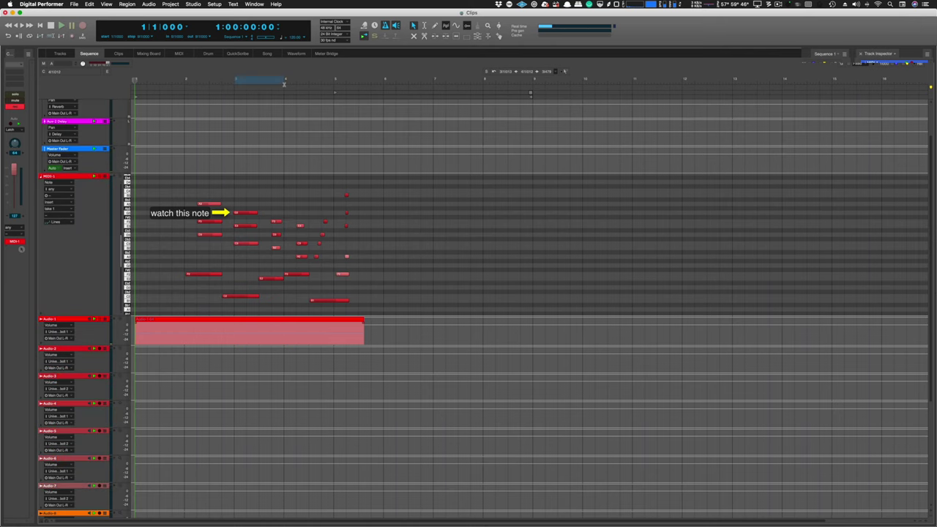
# - Select a one-bar range across all tracks and snip it out with Edit > Snip
pyautogui.moveTo(284, 83); pyautogui.dragTo(284, 83)
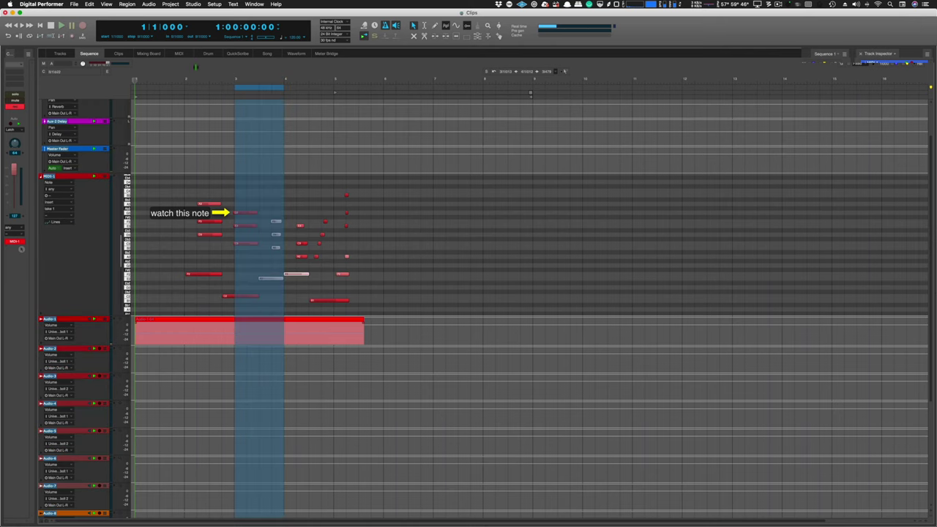
pyautogui.click(89, 5)
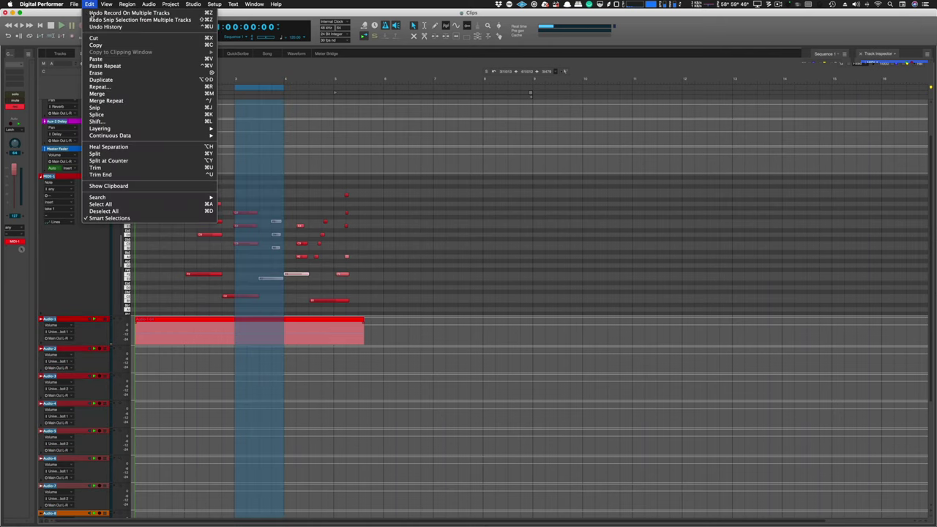
pyautogui.click(130, 107)
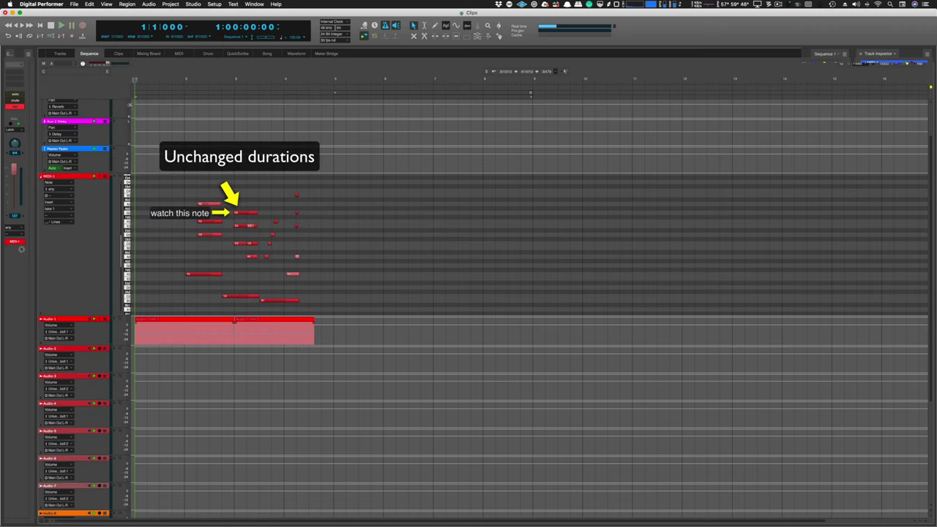
# - Undo the snip, then apply Snip And Adjust Note Duration to the range instead
pyautogui.press('super+z')
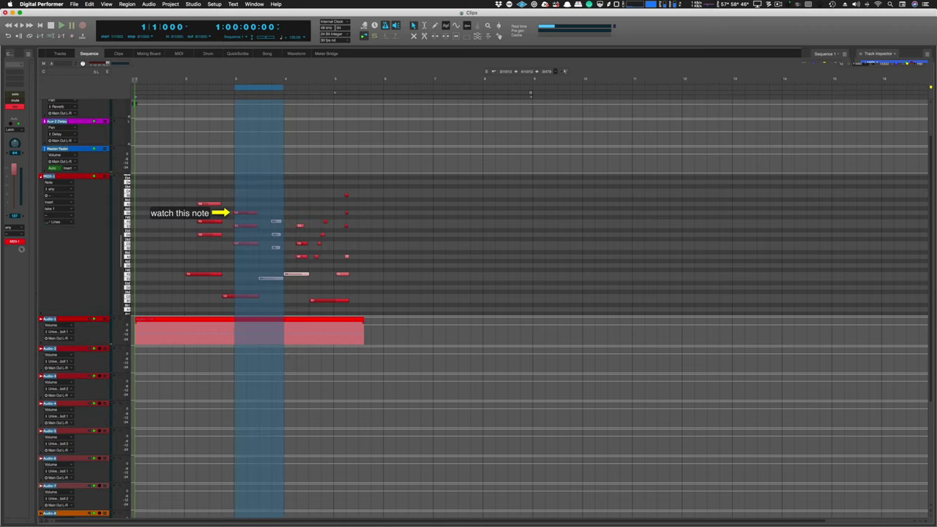
pyautogui.click(90, 4)
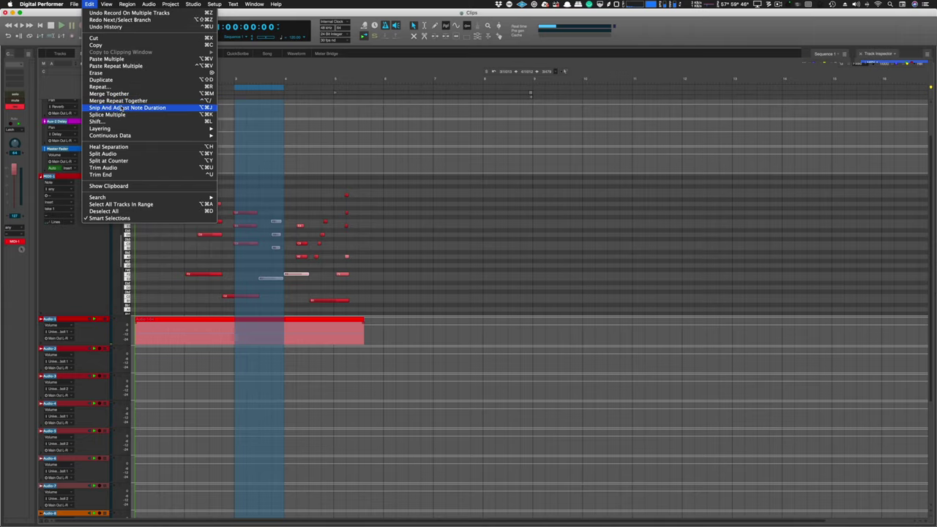
pyautogui.click(121, 108)
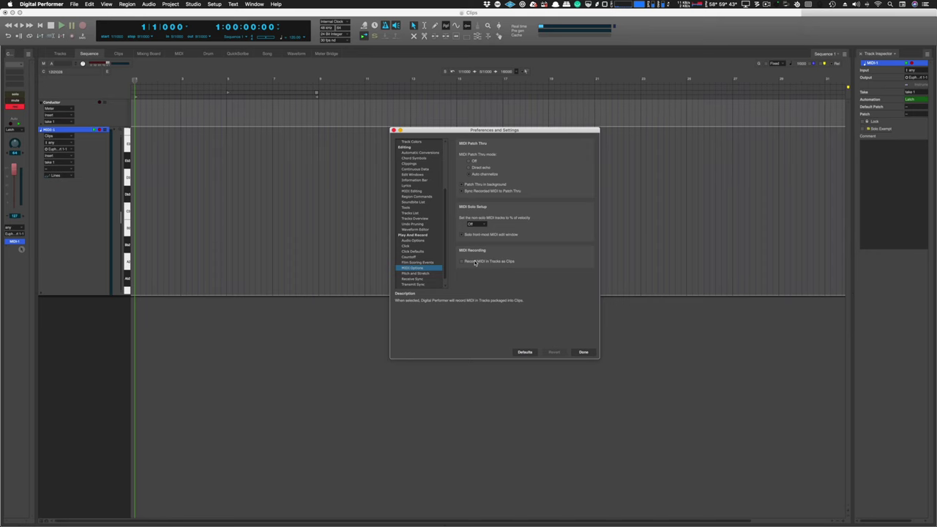
# - Record a MIDI clip on MIDI-1, then record Audio-1 into Scene 1 and open its clip editor
pyautogui.click(475, 263)
pyautogui.press('Return')
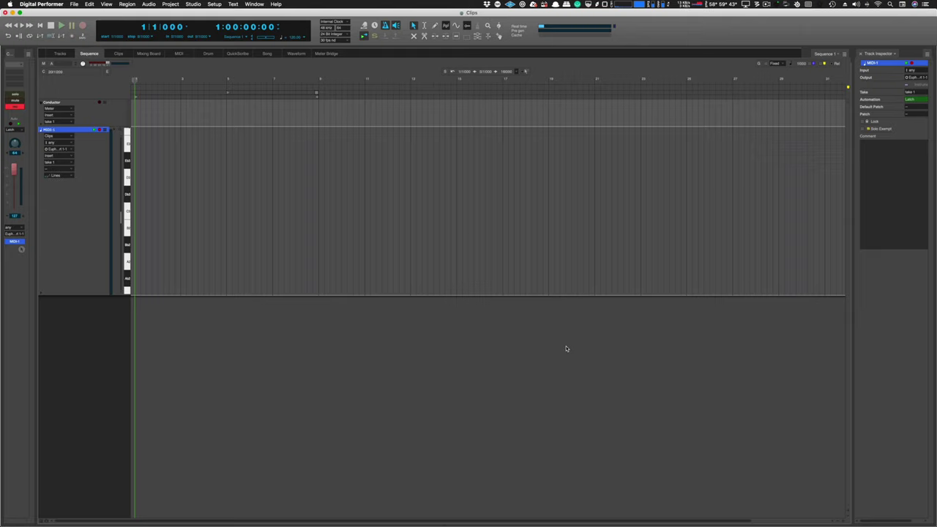
pyautogui.click(83, 25)
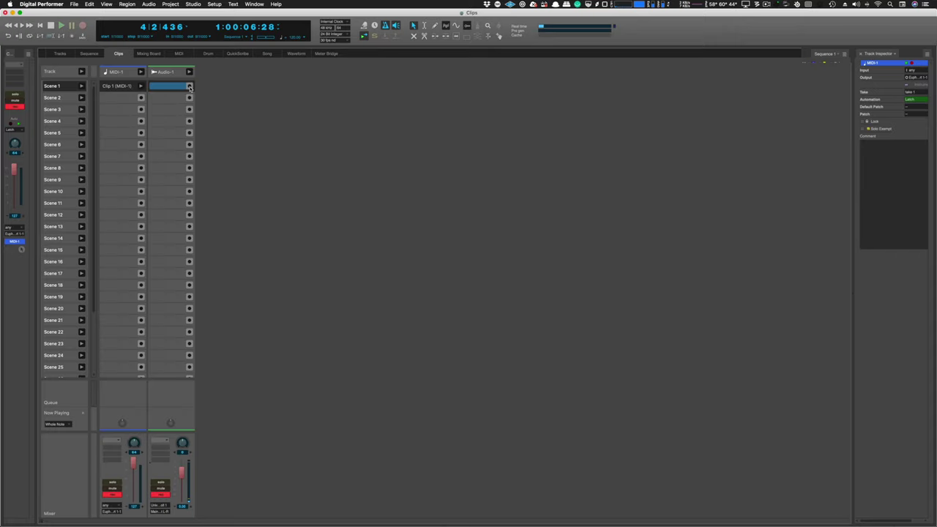
pyautogui.click(189, 87)
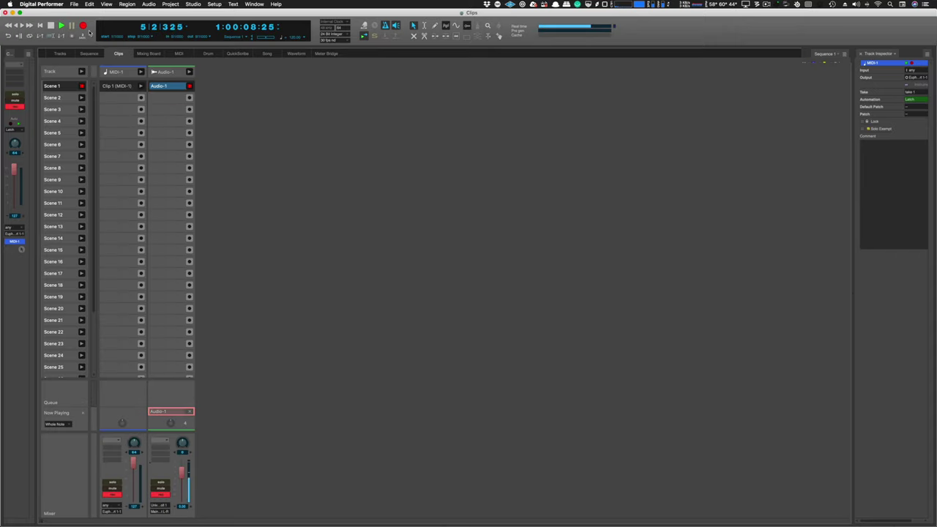
pyautogui.doubleClick(156, 87)
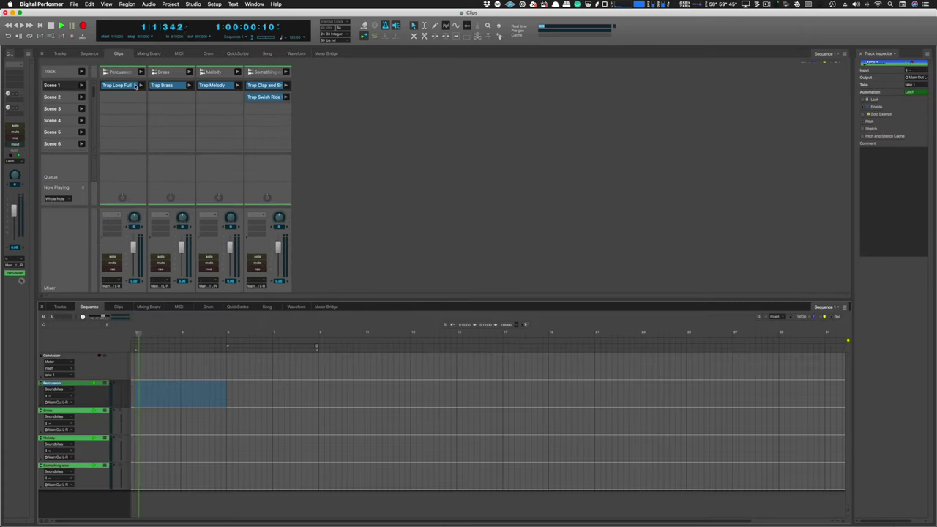
# - Launch the five Trap clips, drag the Scene 1 MIDI clip to bar 8, and a timeline clip into Scene 13
pyautogui.click(135, 86)
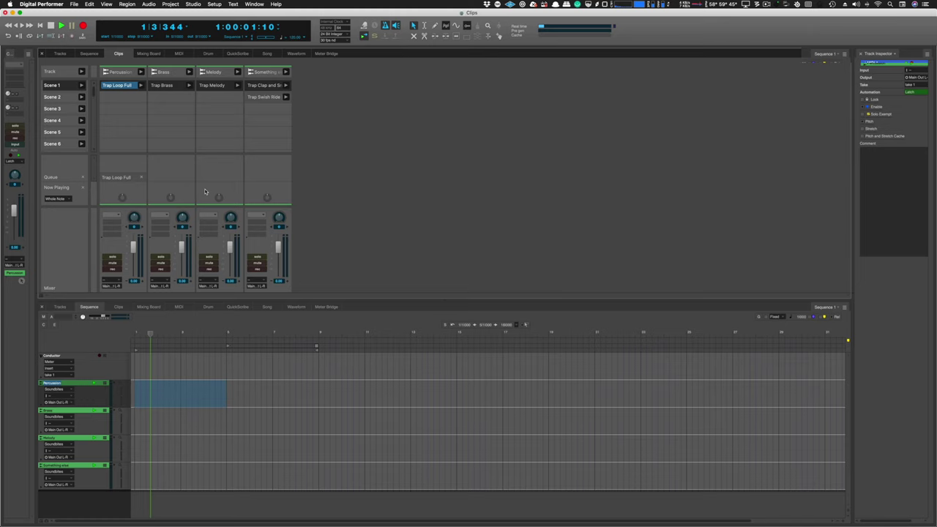
pyautogui.click(191, 86)
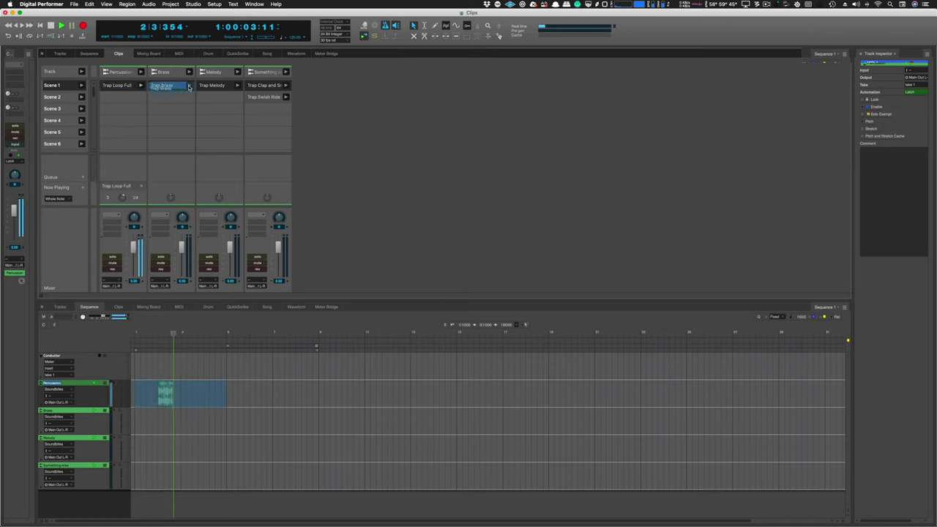
pyautogui.click(286, 97)
pyautogui.click(237, 86)
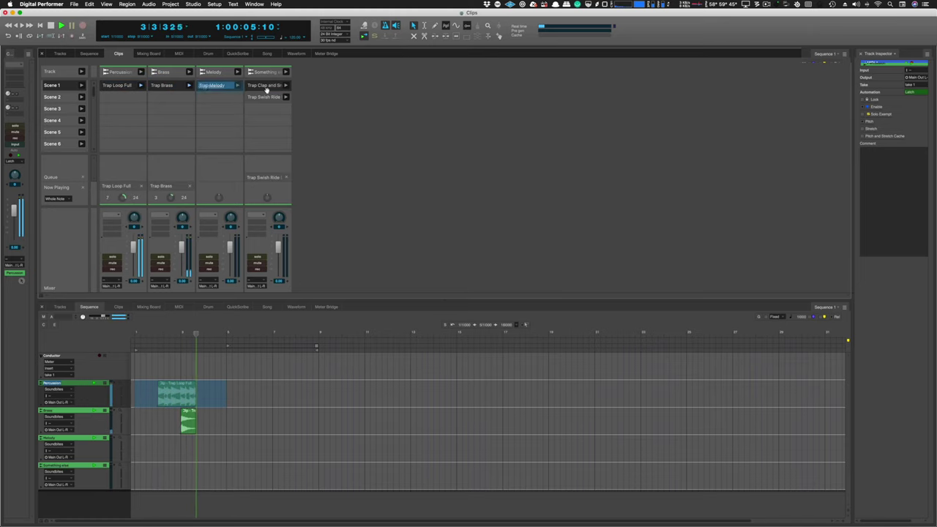
pyautogui.click(285, 85)
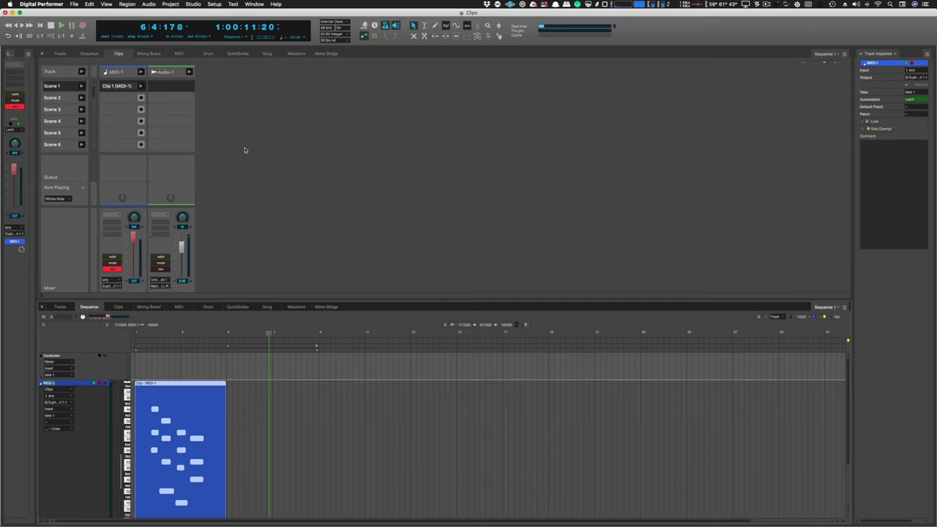
pyautogui.moveTo(103, 85); pyautogui.dragTo(297, 414)
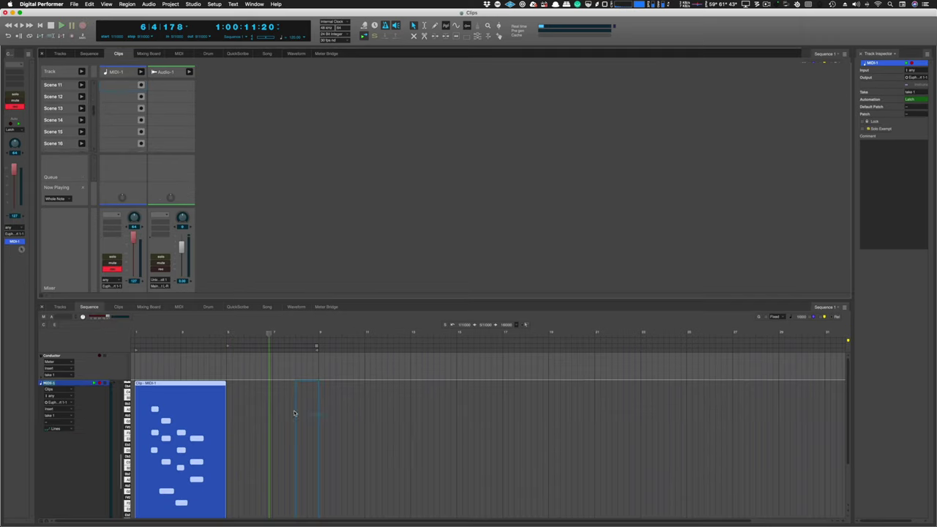
pyautogui.moveTo(153, 388); pyautogui.dragTo(123, 110)
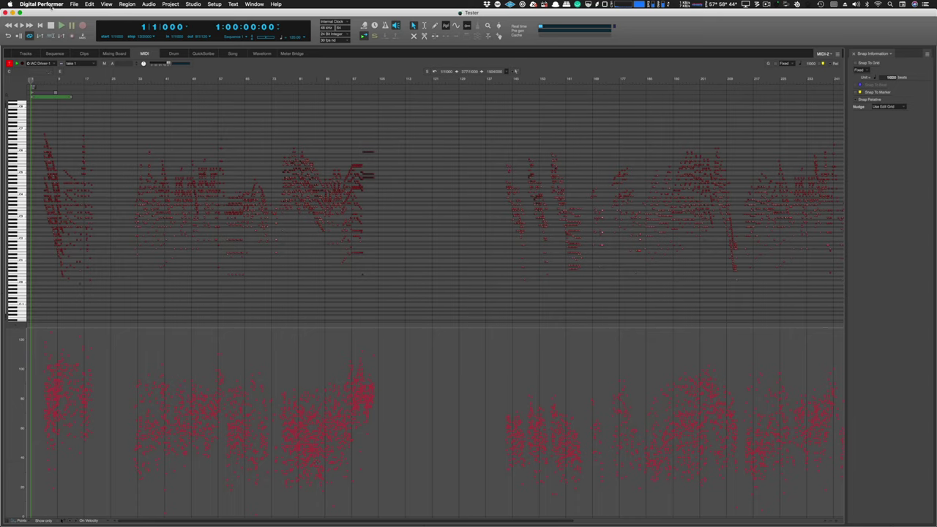
# - Turn on 'Show notes with rounded corners' and 'Show notes when scrolled offscreen' in the preferences
pyautogui.click(41, 4)
pyautogui.click(44, 32)
pyautogui.scroll(5, 189, 281)
pyautogui.click(174, 257)
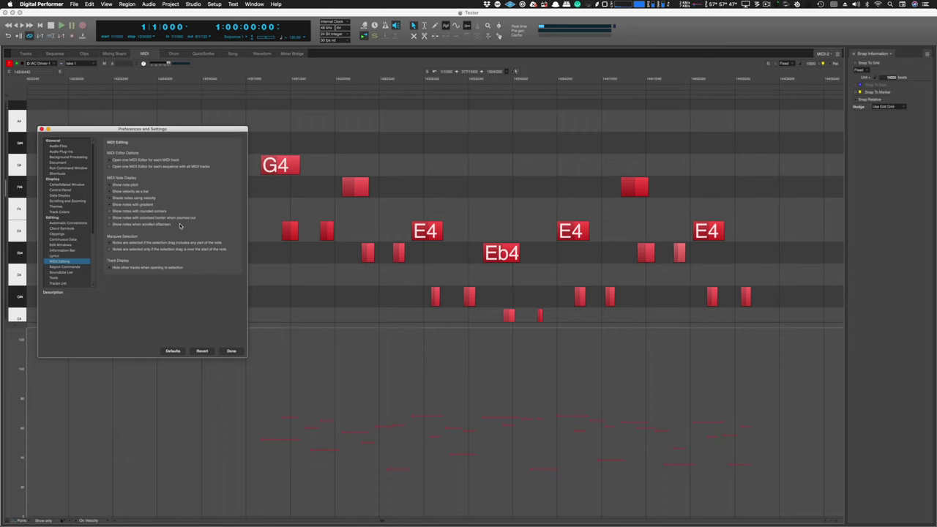
pyautogui.click(163, 213)
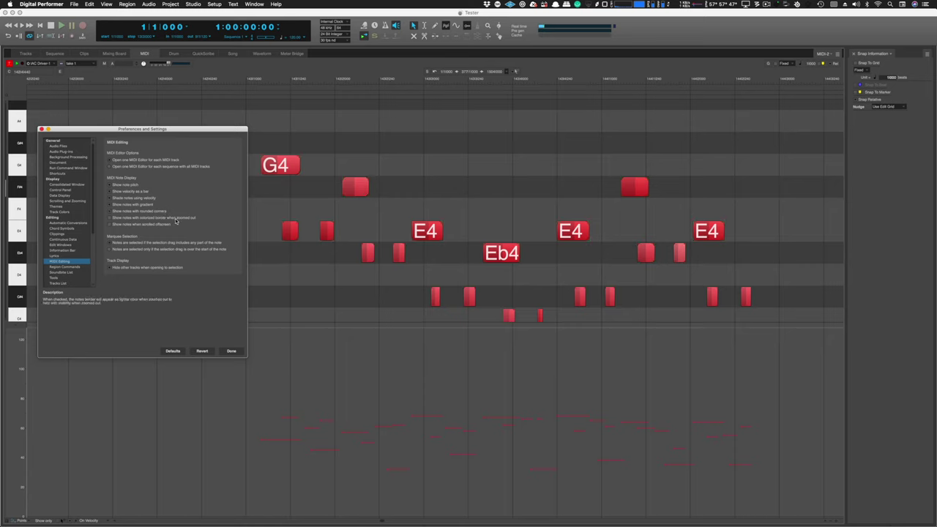
pyautogui.click(162, 225)
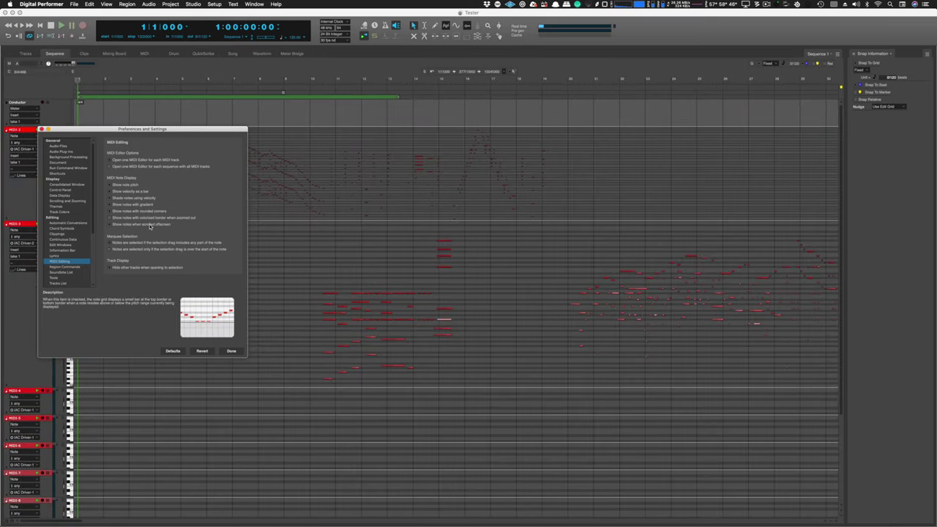
pyautogui.moveTo(130, 219)
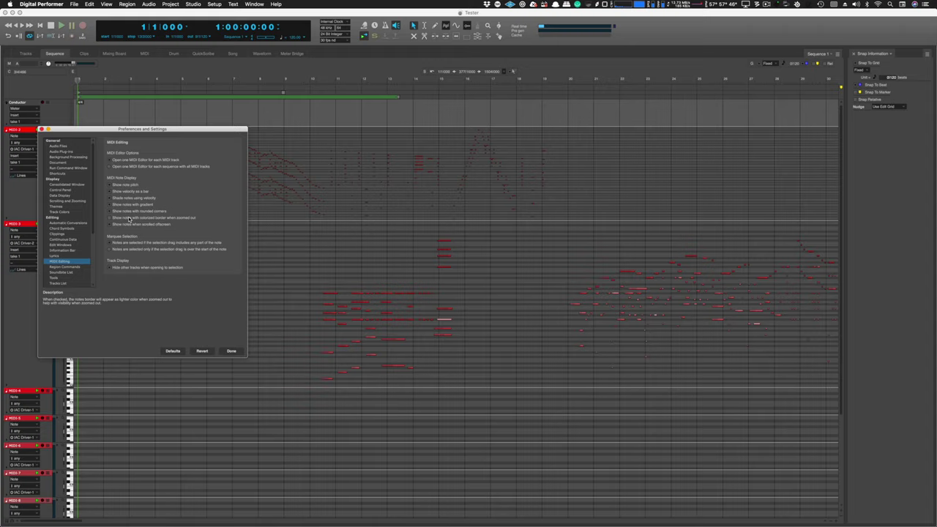
pyautogui.press('Return')
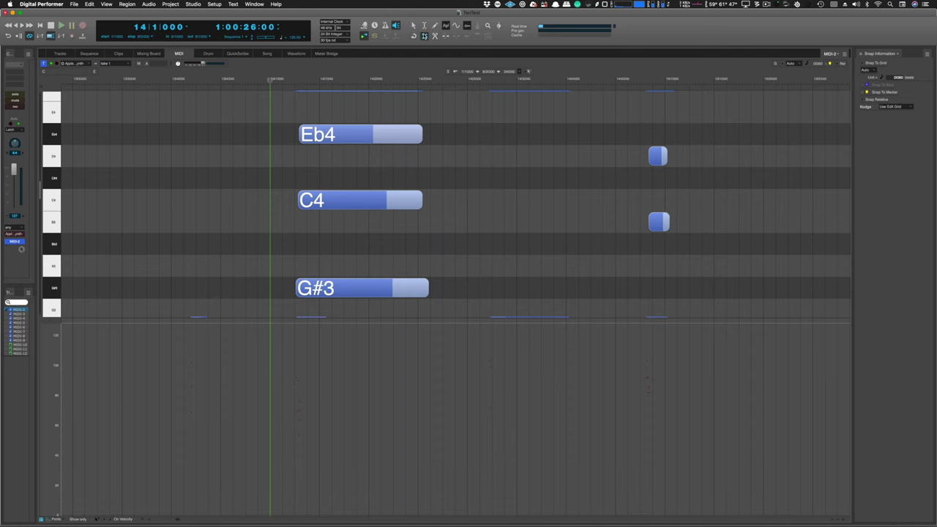
# - Mute and unmute the C4 note twice, and end with the left C#5 note muted
pyautogui.click(353, 196)
pyautogui.click(390, 201)
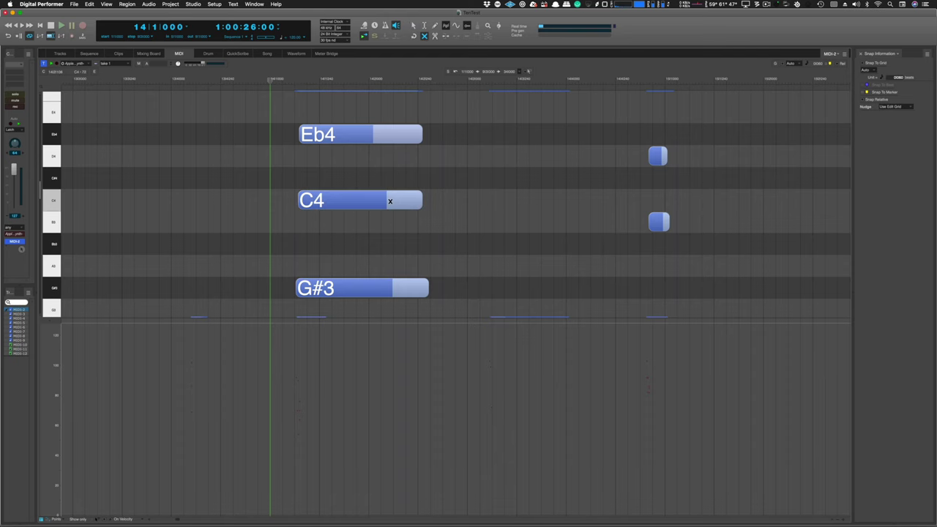
pyautogui.click(390, 201)
pyautogui.click(390, 202)
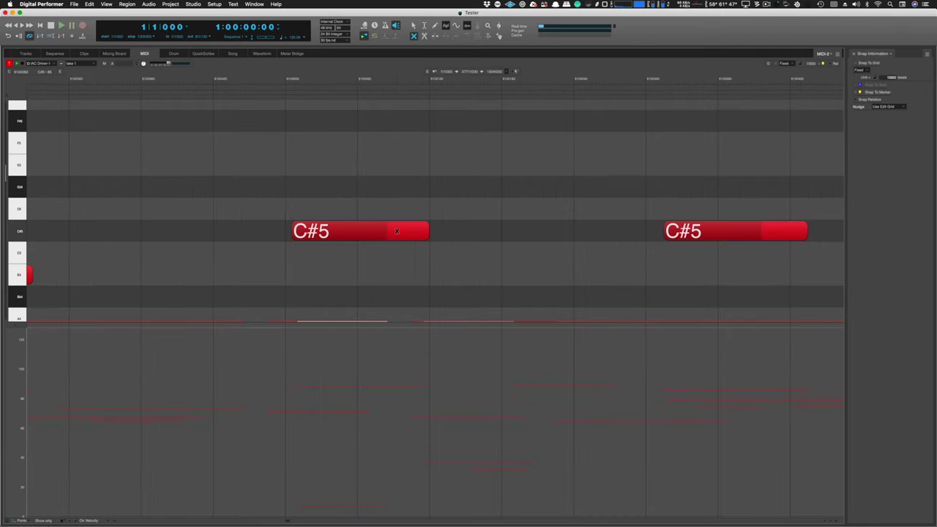
pyautogui.click(410, 231)
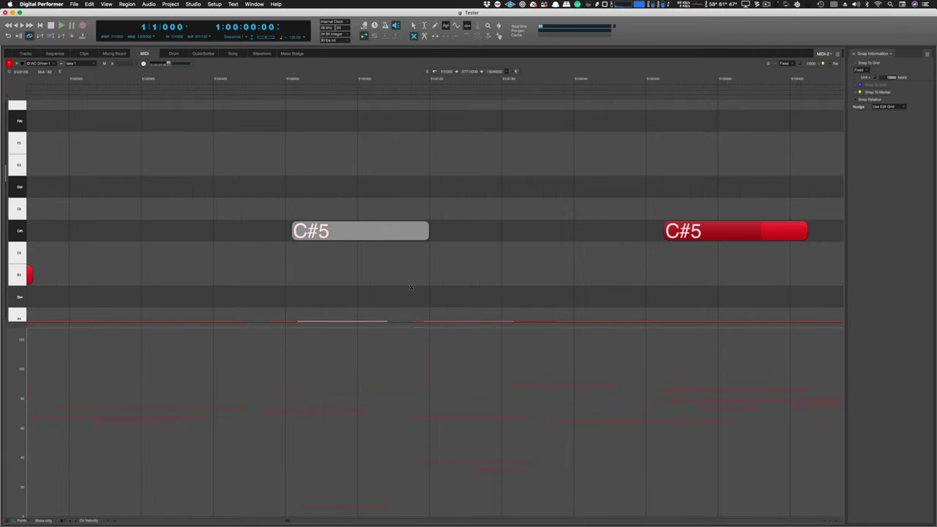
pyautogui.click(402, 231)
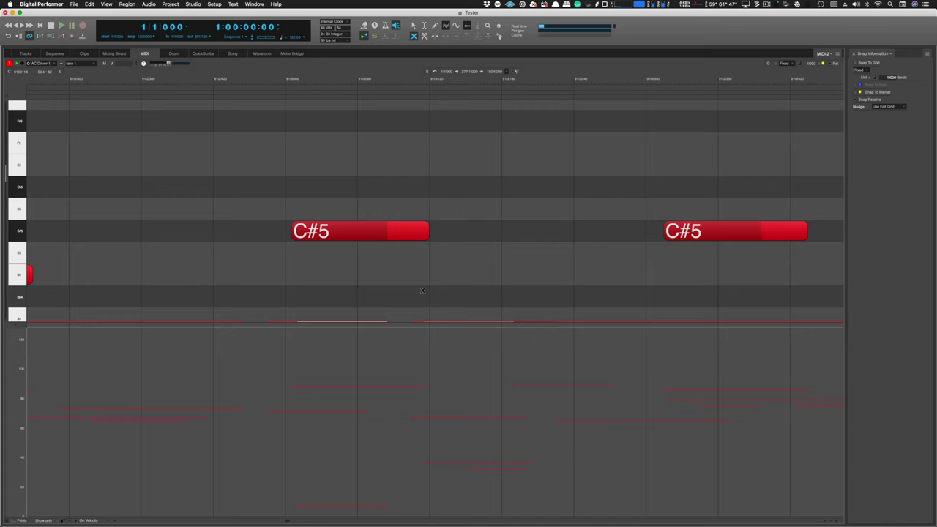
pyautogui.click(408, 232)
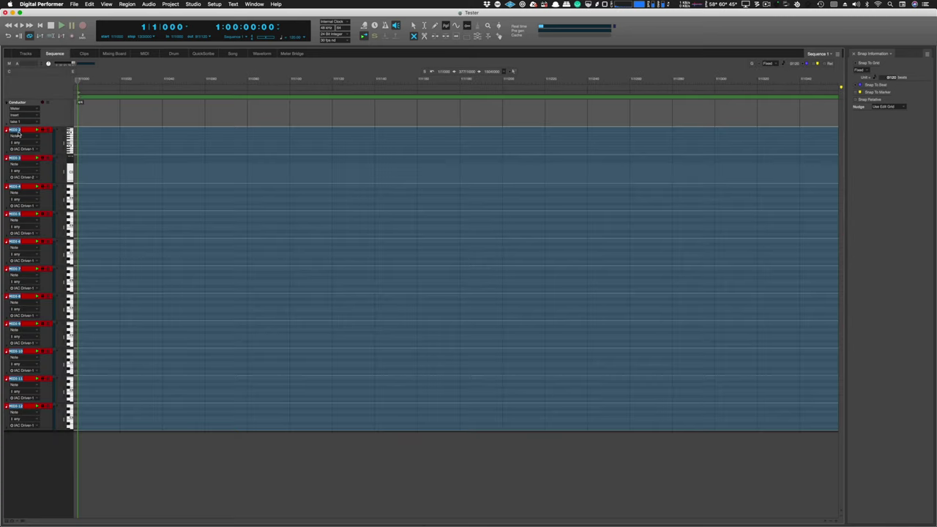
# - Use Assign Track Colors to give every track a different colour instead of the shared red
pyautogui.click(106, 3)
pyautogui.moveTo(154, 95)
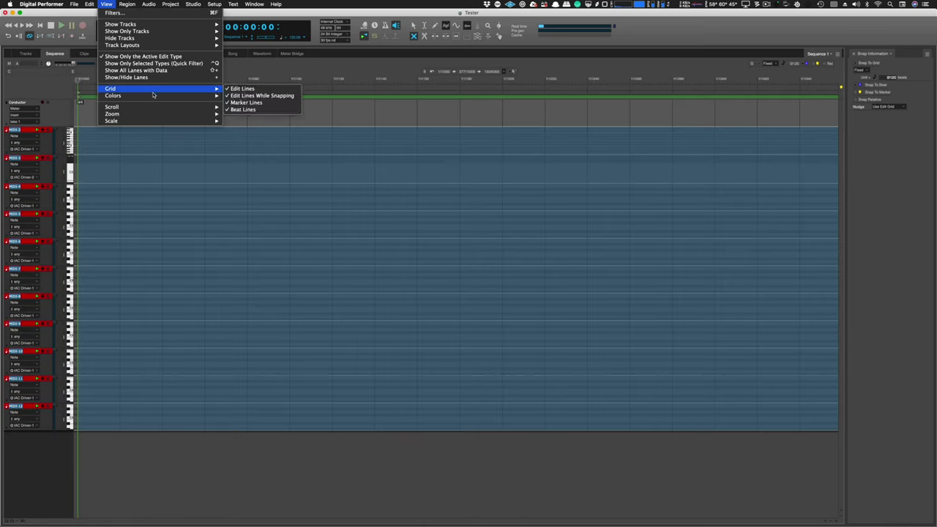
pyautogui.click(265, 110)
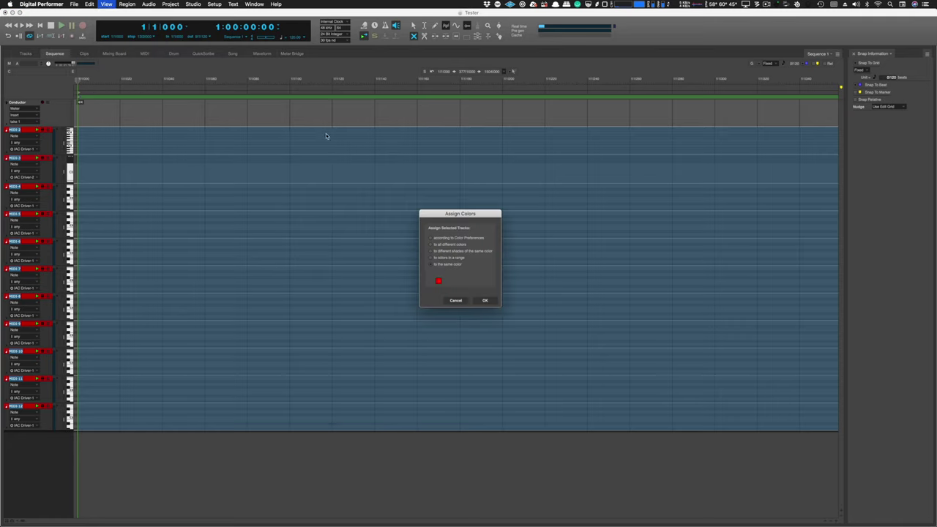
pyautogui.click(457, 246)
pyautogui.click(486, 301)
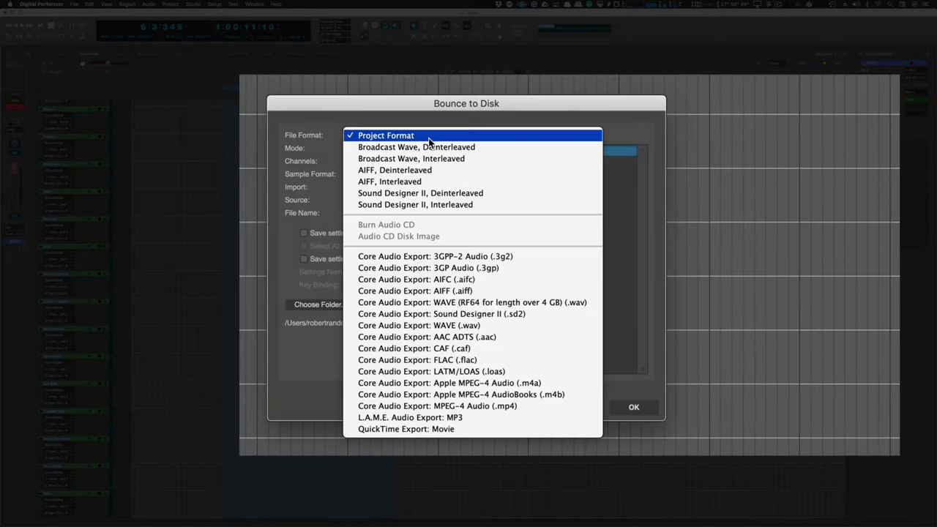
# - Keep Project Format and Mono (no attenuation) as the bounce's file and channel formats
pyautogui.click(321, 136)
pyautogui.click(389, 162)
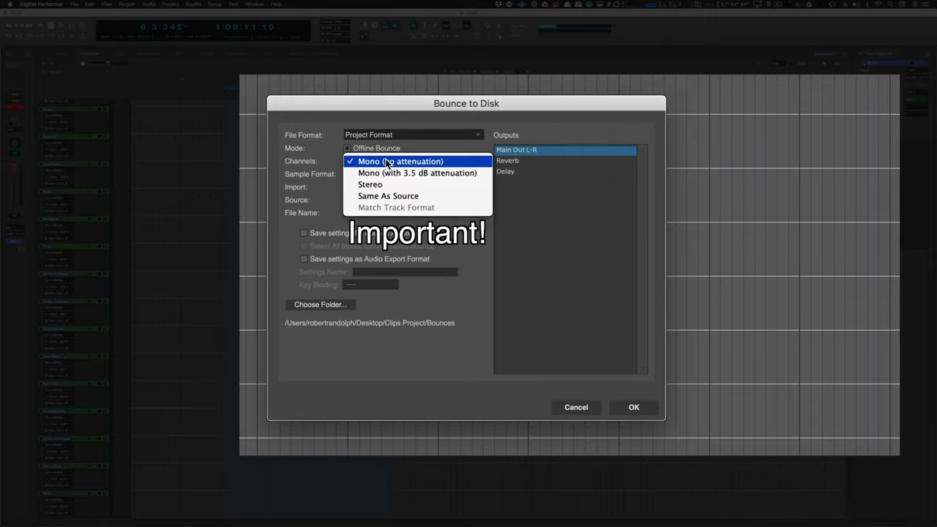
pyautogui.click(315, 162)
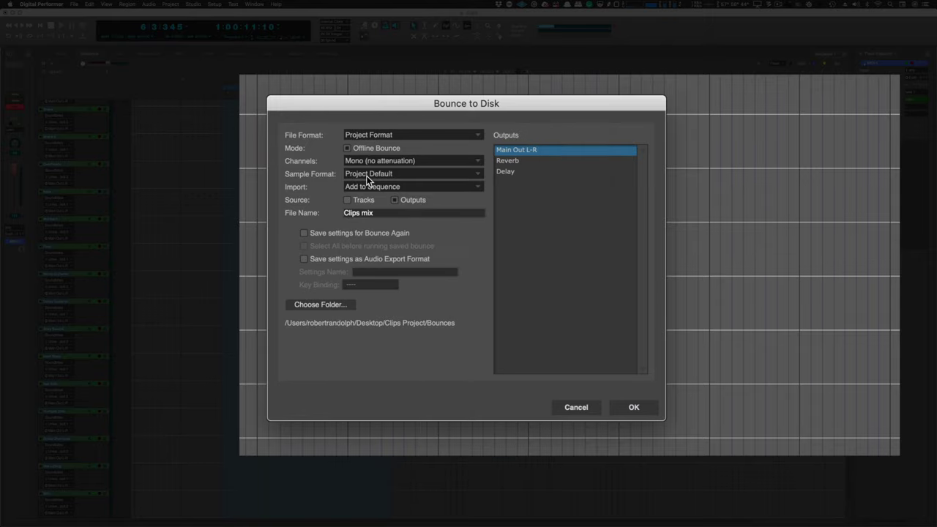
pyautogui.click(370, 175)
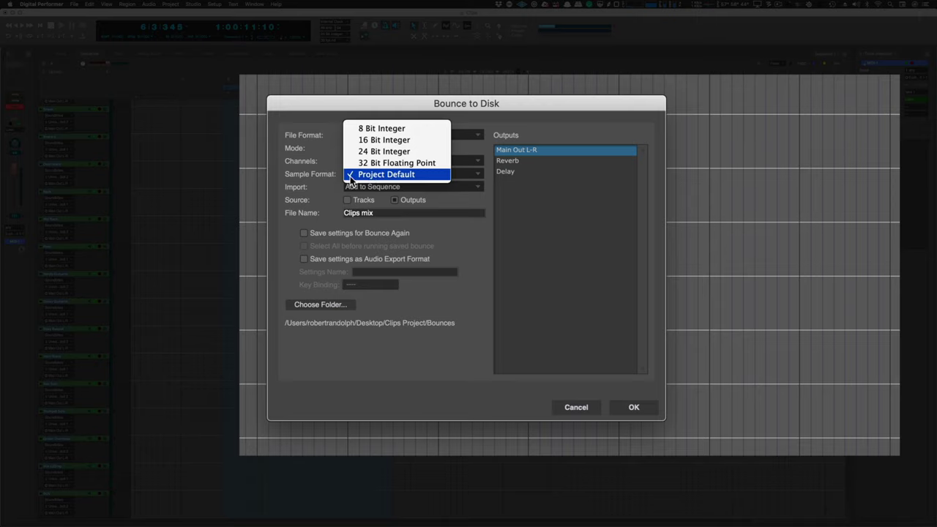
pyautogui.click(320, 179)
# - Keep Add to Sequence, bounce from individual tracks, and exclude Vox L2Sing and BGV
pyautogui.click(373, 187)
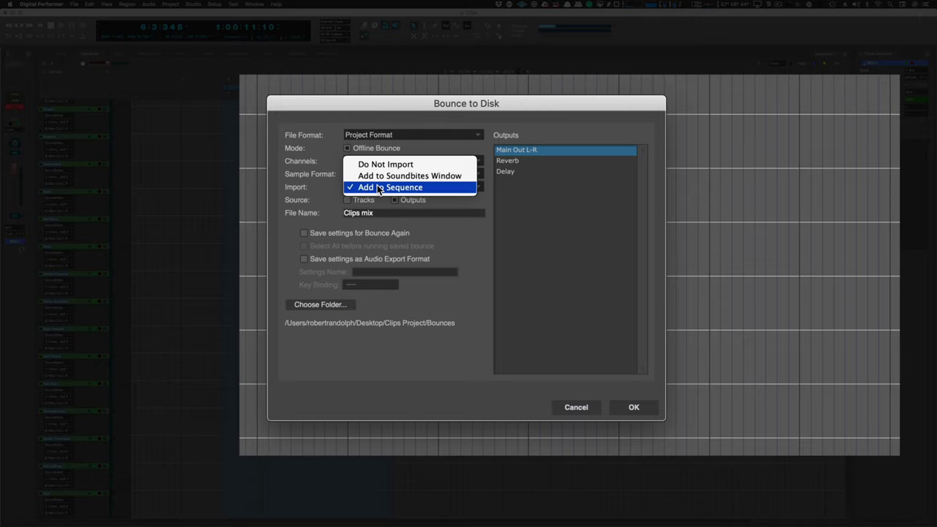
pyautogui.click(322, 188)
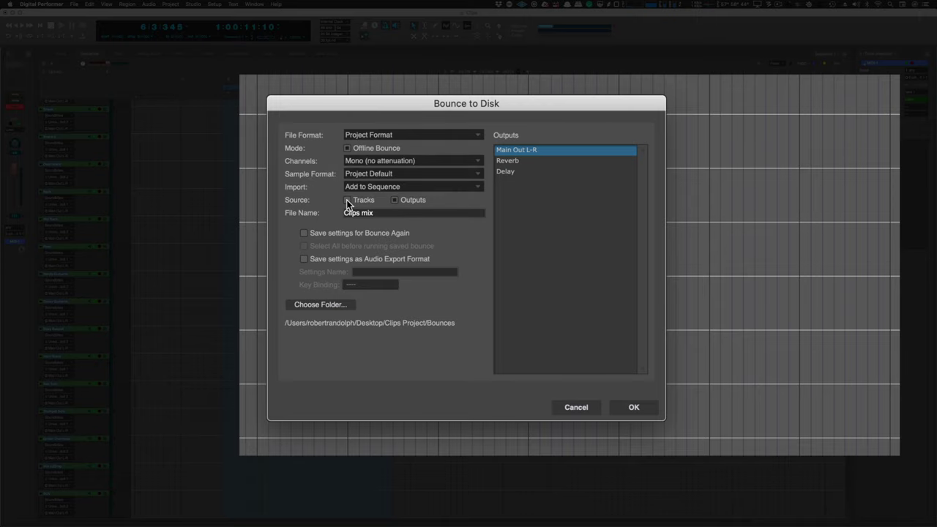
pyautogui.click(347, 201)
pyautogui.moveTo(537, 194); pyautogui.dragTo(560, 365)
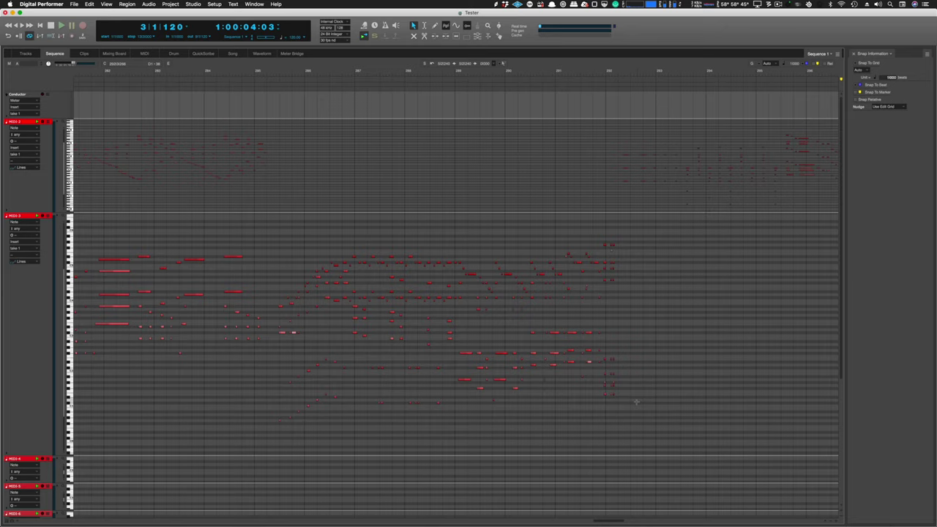
# - Select a time range over the Audio-1-03 clip and automation, and delete the earlier pasted copy
pyautogui.hotkey('alt', 'shift', 'd')
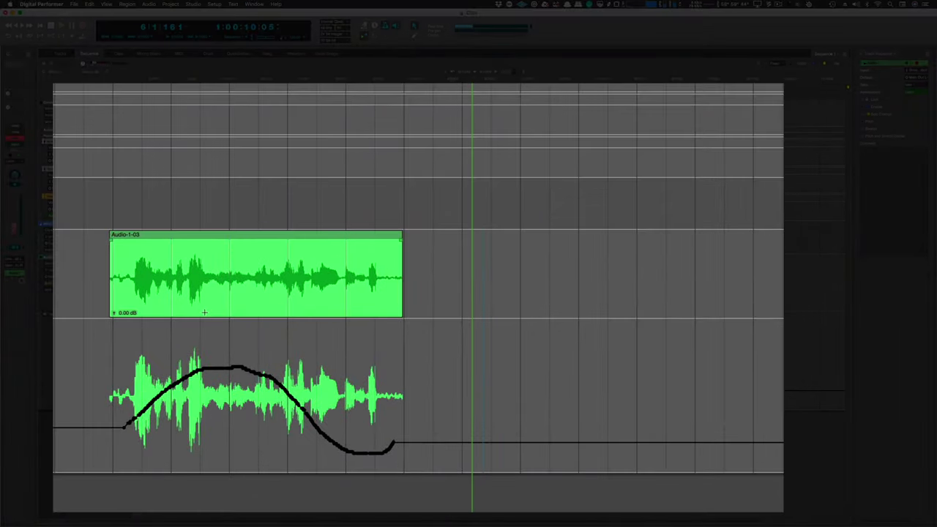
pyautogui.moveTo(205, 312); pyautogui.dragTo(276, 277)
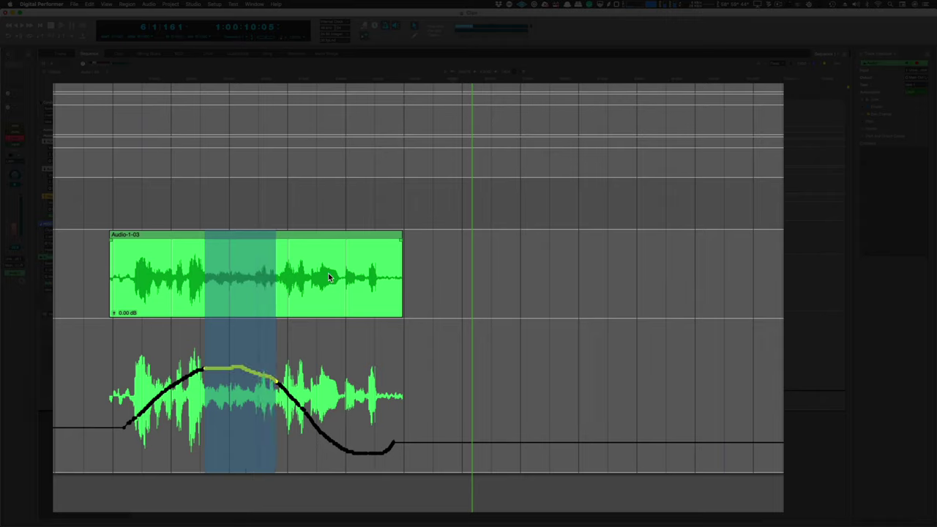
pyautogui.click(486, 312)
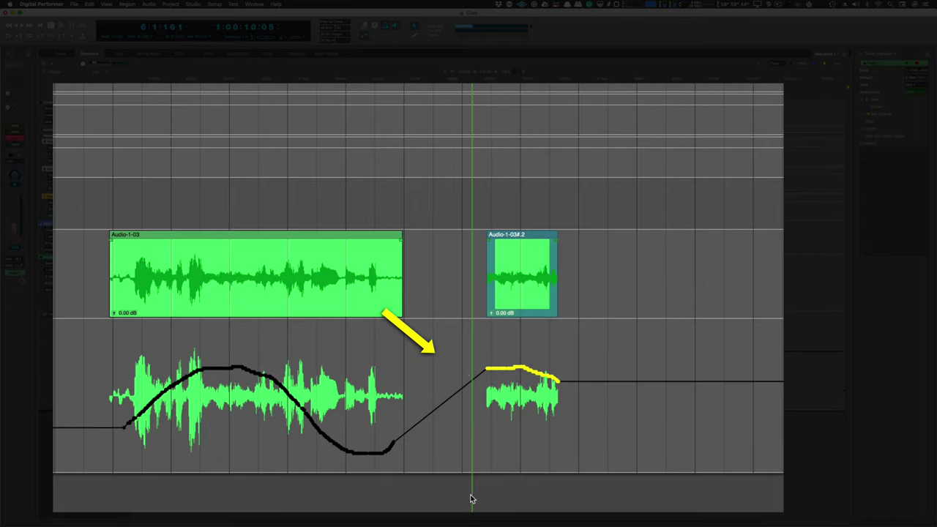
pyautogui.press('Delete')
# - Confirm the Event Chasing settings, then paste the clip copy with its automation beside the playhead
pyautogui.click(271, 5)
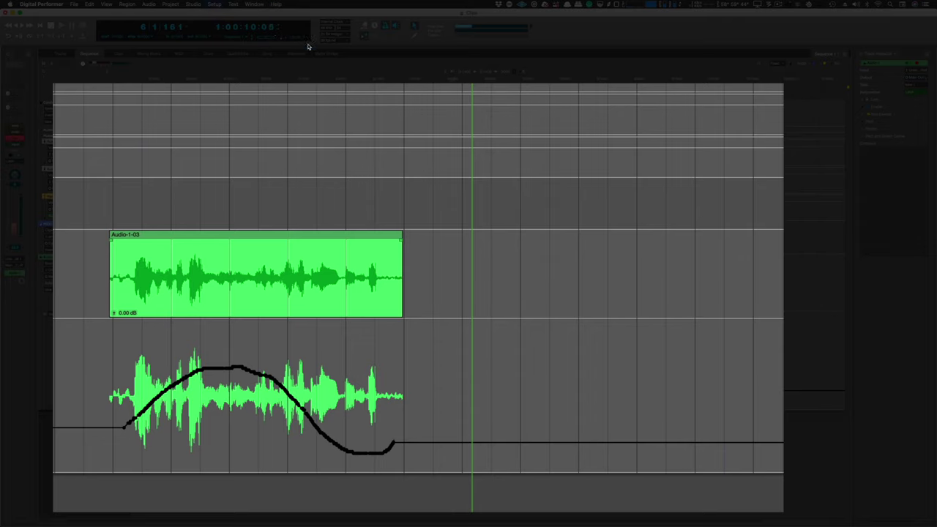
pyautogui.press('Return')
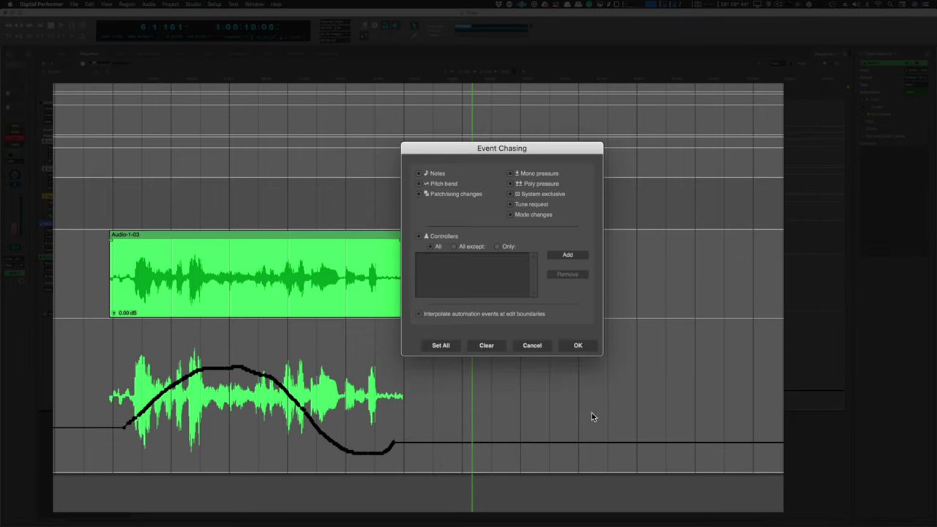
pyautogui.click(584, 345)
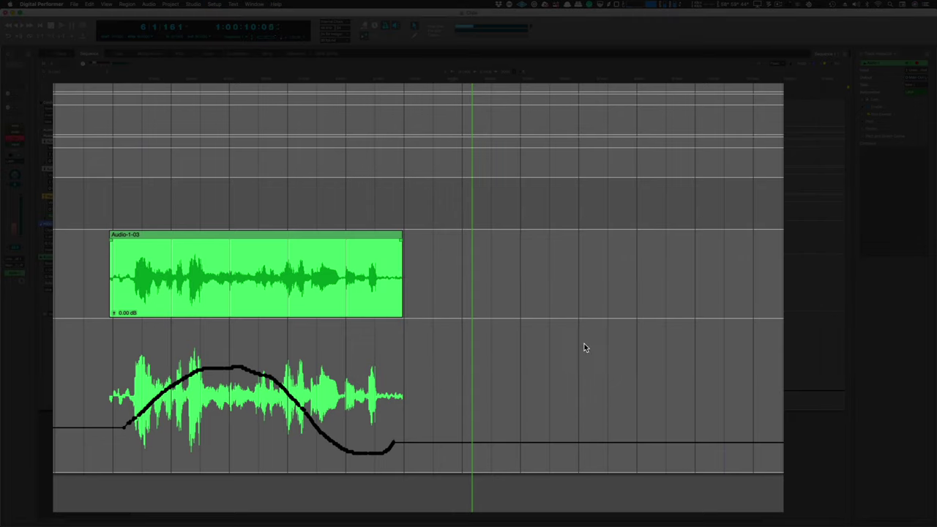
pyautogui.click(475, 313)
pyautogui.press('super+v')
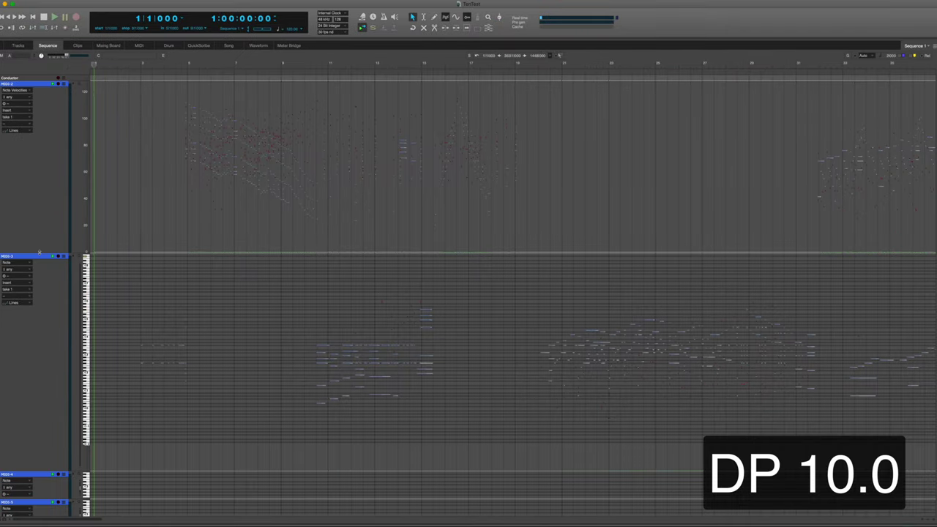
# - Resize the MIDI-2 lane taller and select a group of its notes
pyautogui.moveTo(40, 251); pyautogui.dragTo(37, 486)
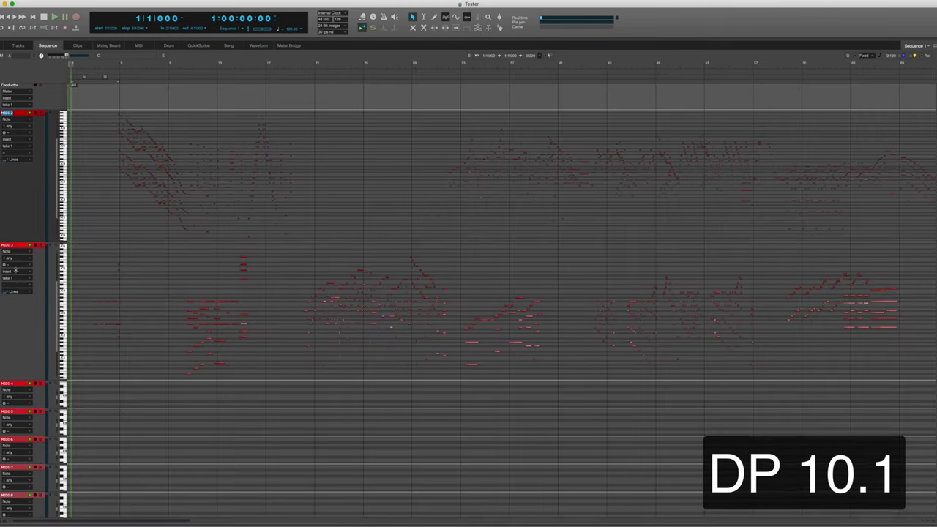
pyautogui.moveTo(15, 270); pyautogui.dragTo(7, 360)
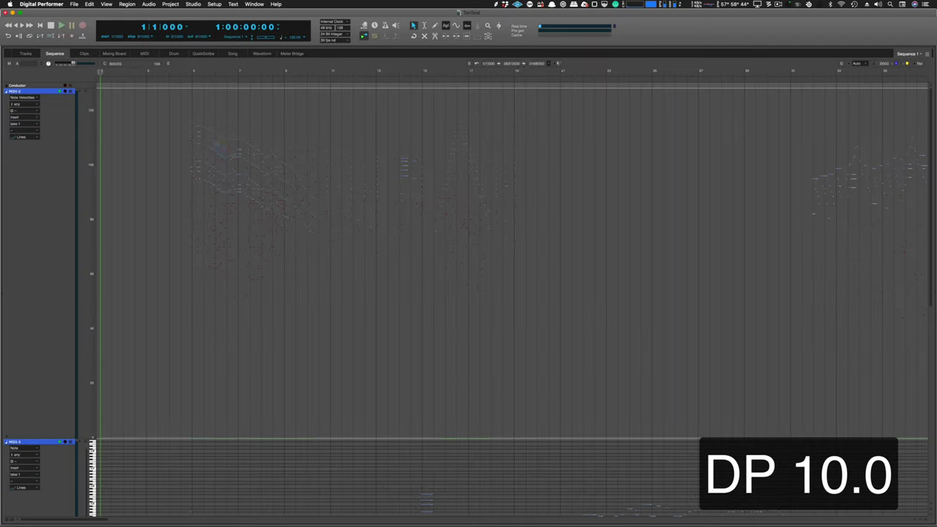
pyautogui.moveTo(217, 143); pyautogui.dragTo(249, 172)
# - Zoom the editor to fit the selected MIDI-2 notes using Zoom To Selection
pyautogui.press('super+shift+slash')
pyautogui.write('zoom')
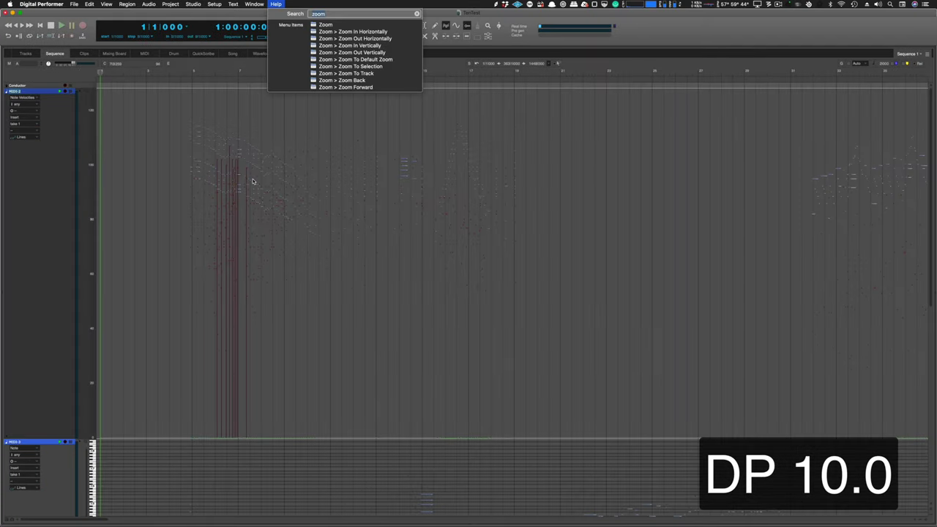
pyautogui.press('Down')
pyautogui.press('Return')
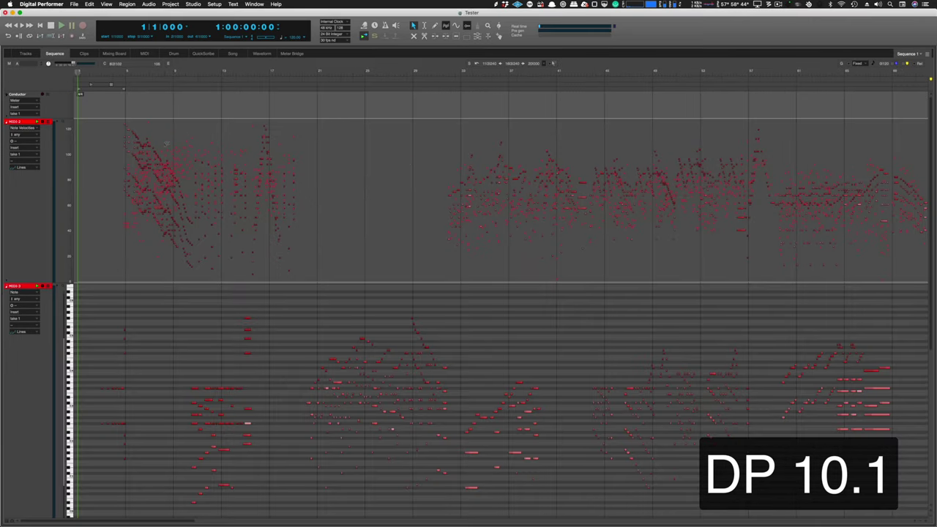
pyautogui.moveTo(165, 144); pyautogui.dragTo(262, 208)
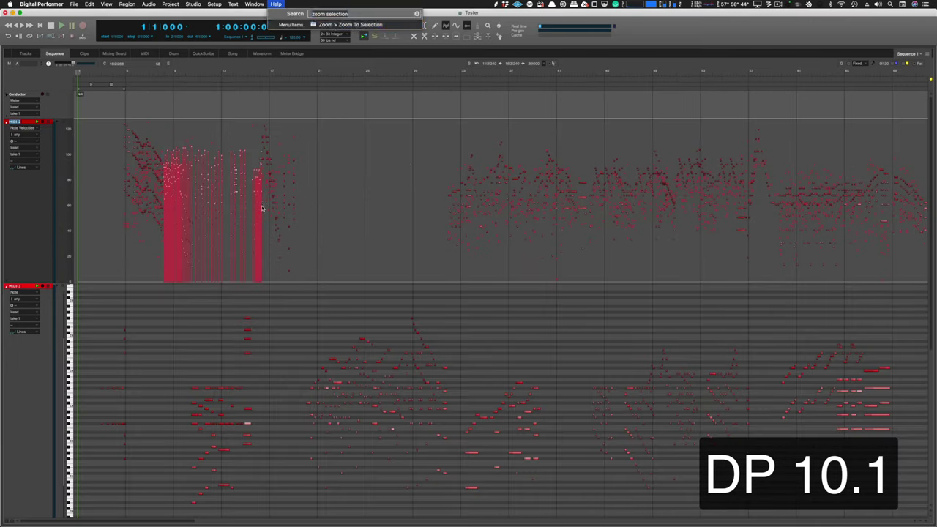
pyautogui.press('ctrl+alt+super+f')
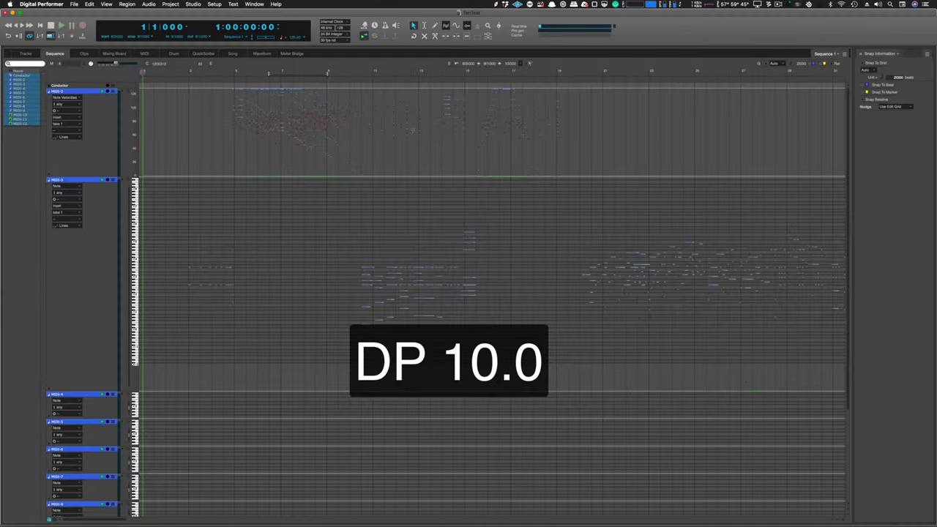
# - With the I-beam tool, drag a time range across the top two MIDI tracks
pyautogui.click(425, 26)
pyautogui.moveTo(257, 132); pyautogui.dragTo(339, 248)
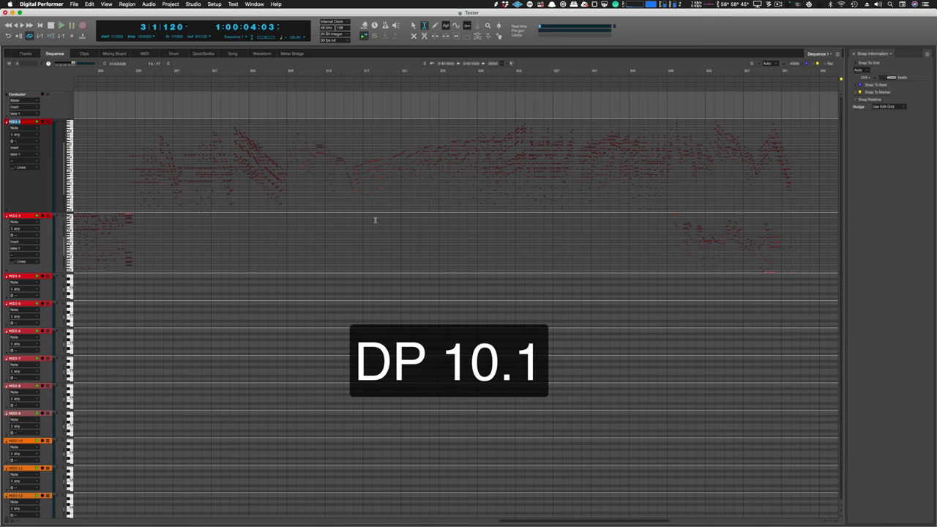
pyautogui.moveTo(346, 146); pyautogui.dragTo(412, 268)
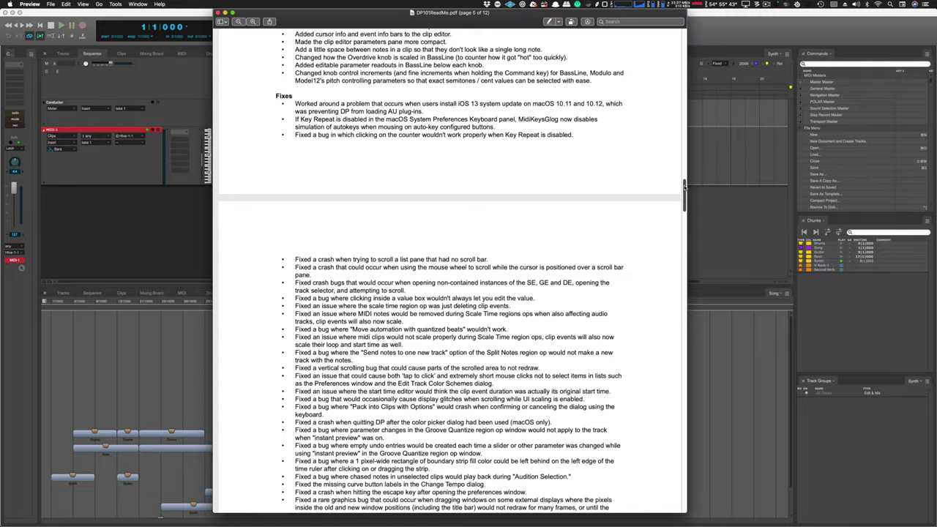
pyautogui.scroll(-10, 685, 220)
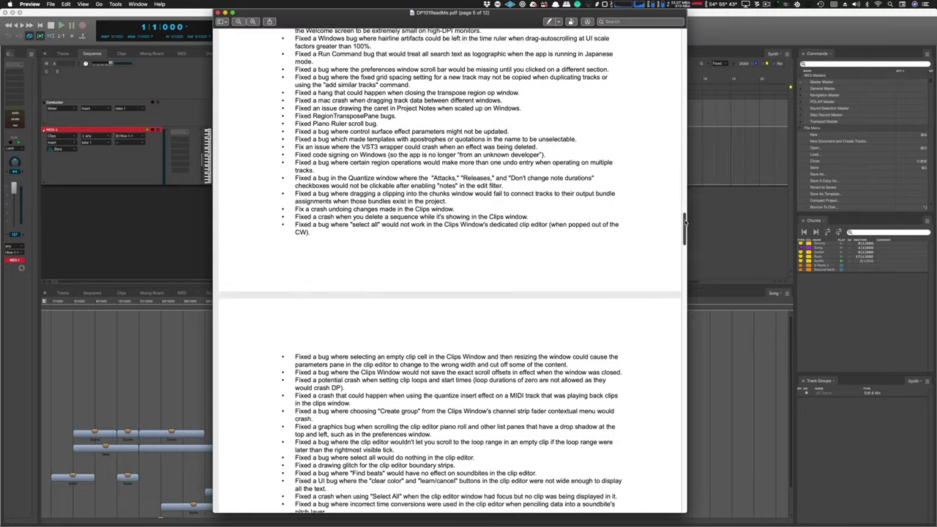
# - Scroll the readme PDF down to page 6's list of MIDI and clip editor bug fixes
pyautogui.moveTo(685, 220); pyautogui.dragTo(680, 257)
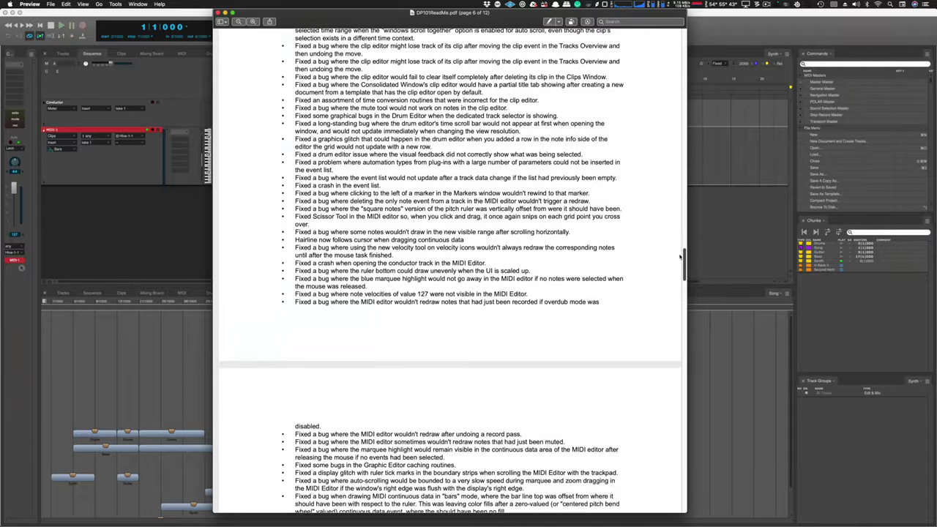